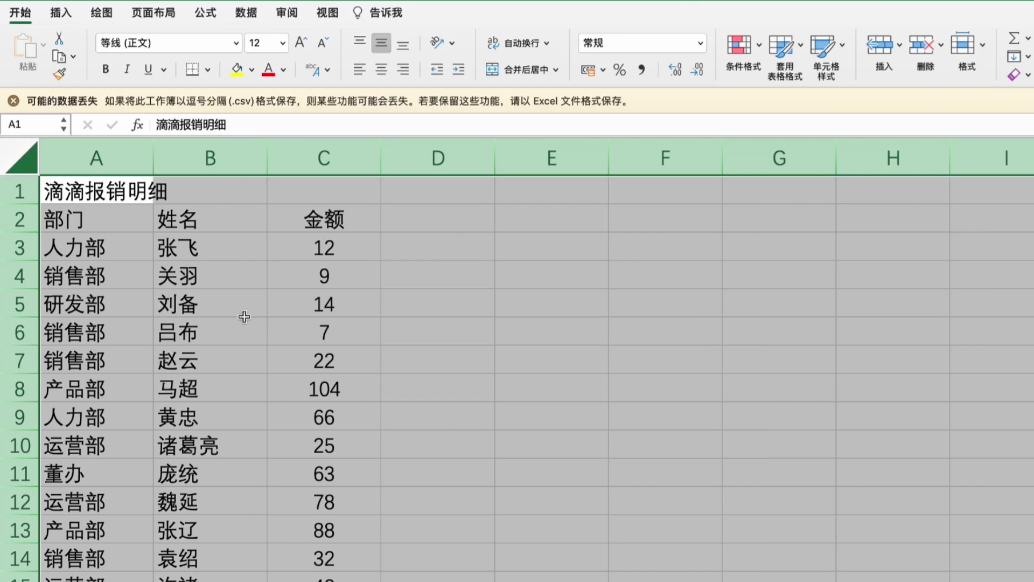
Step: Select the 部门 header cell A2 and turn on AutoFilter for the table
left_click(118, 189)
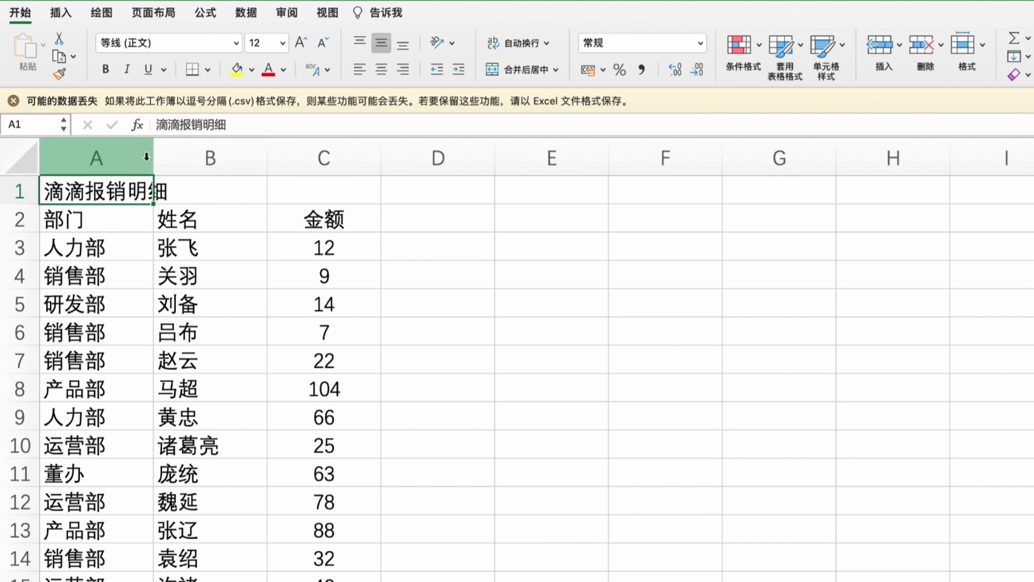
left_click(181, 160)
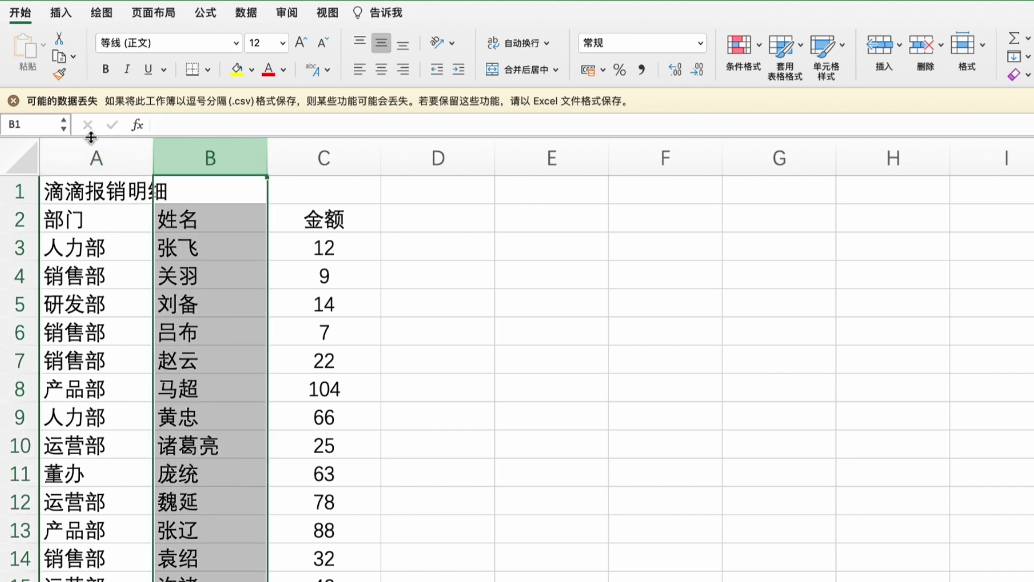
left_click(89, 149)
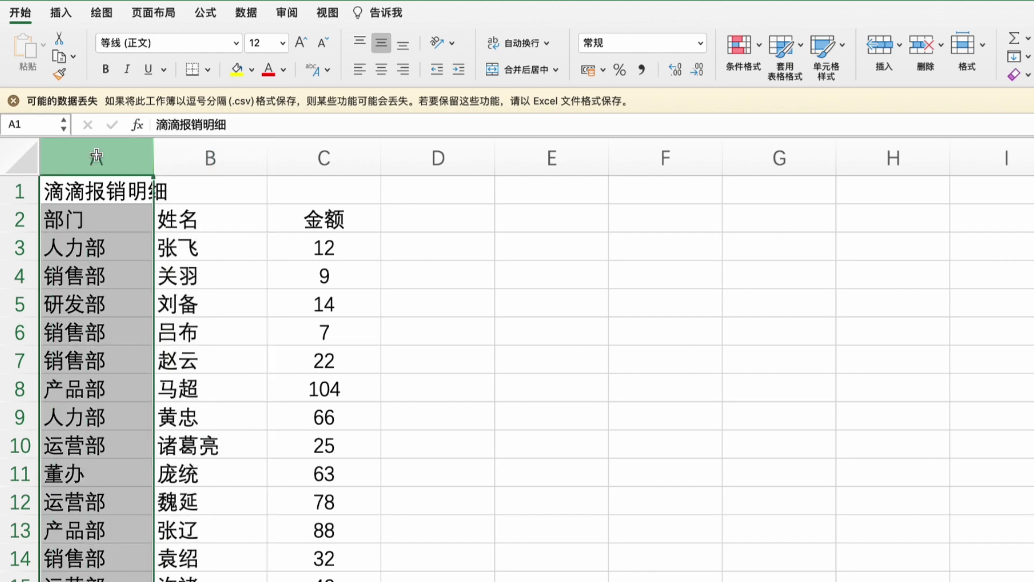
left_click(99, 218)
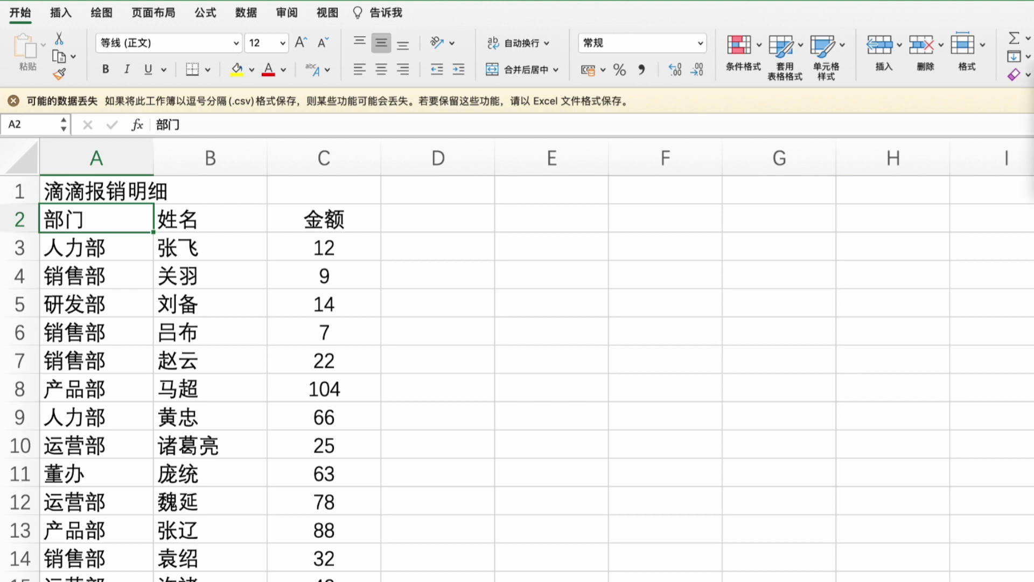
key("ctrl+shift+l")
Step: Filter the 部门 column so only the 产品部 and 研发部 rows are shown
left_click(145, 224)
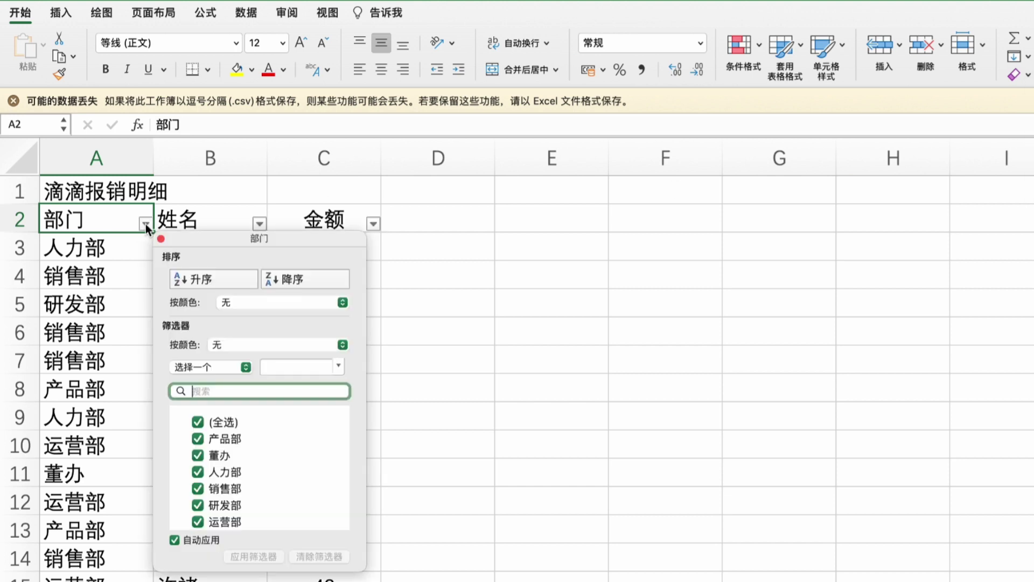
left_click(201, 423)
left_click(205, 438)
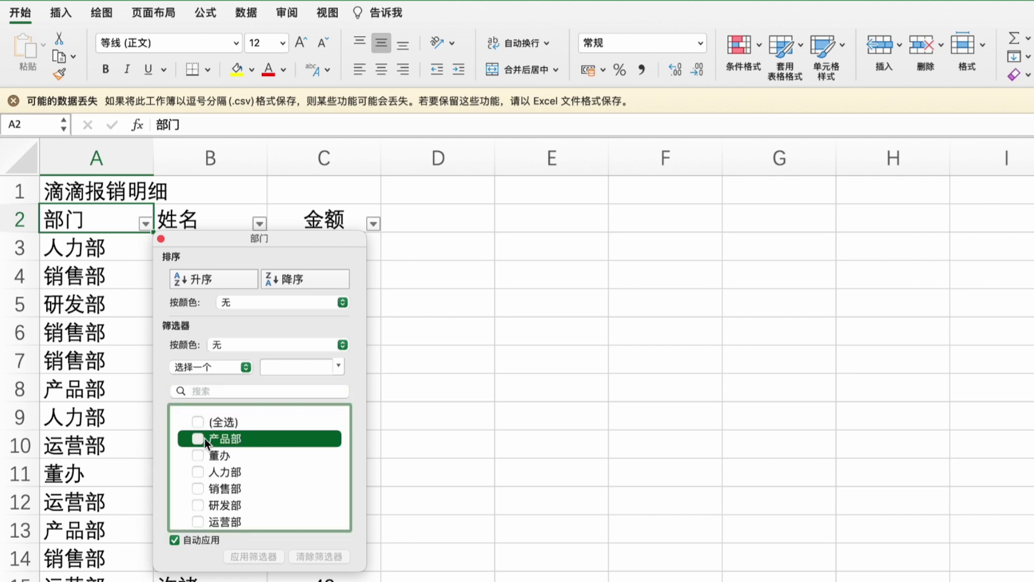
left_click_drag(229, 237, 490, 244)
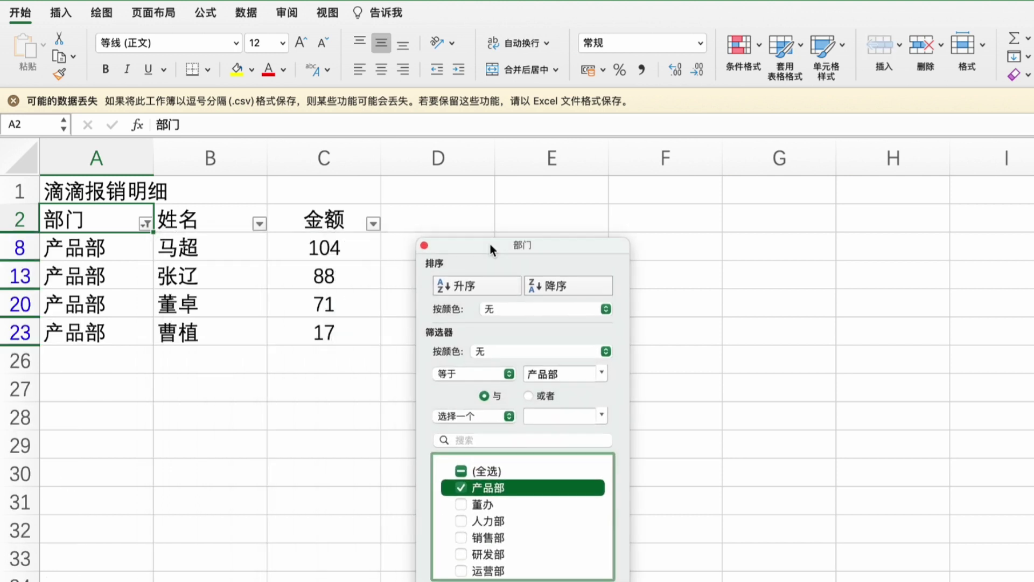
left_click(461, 506)
left_click(461, 521)
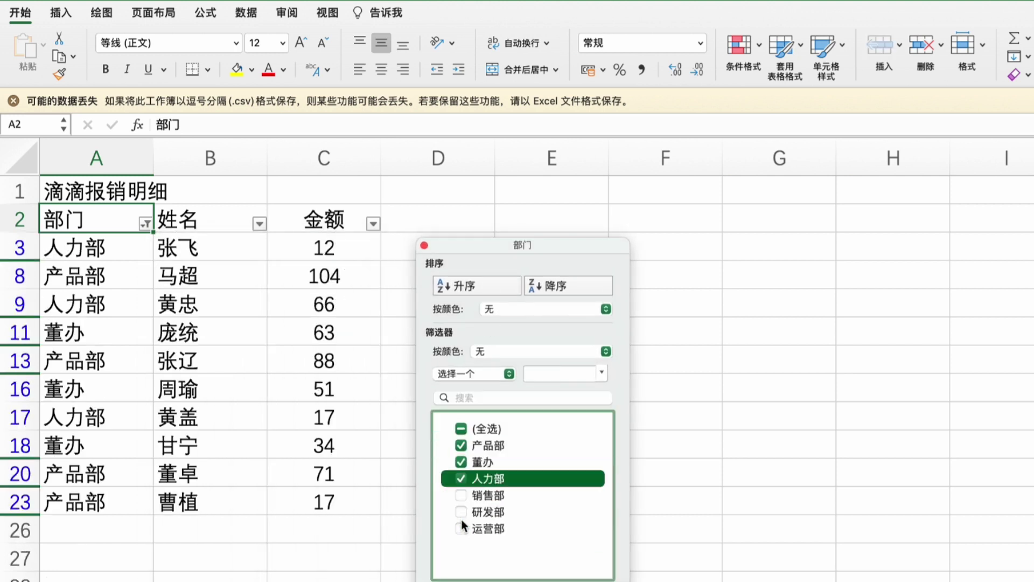
left_click(462, 513)
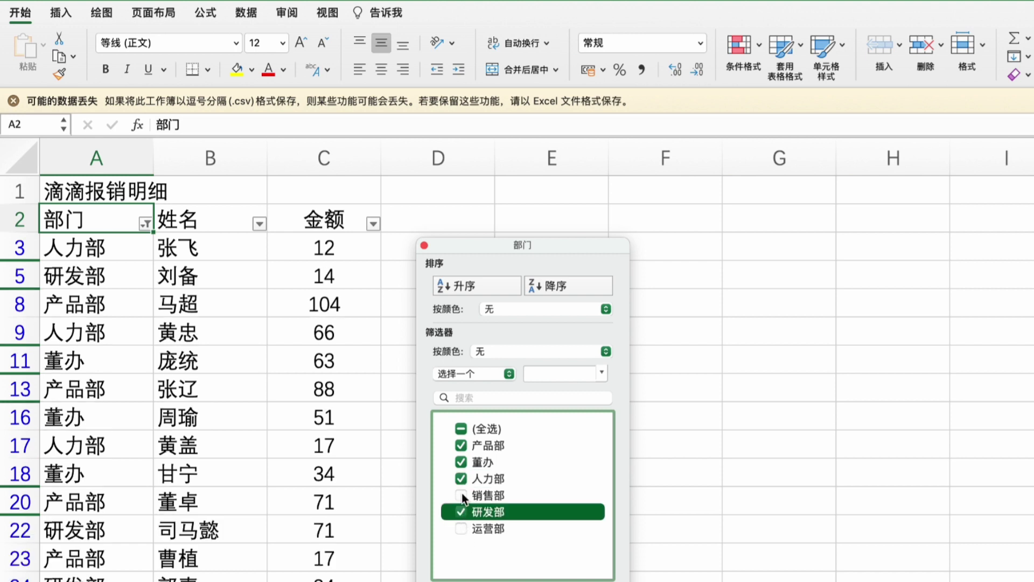
left_click(461, 478)
left_click(461, 462)
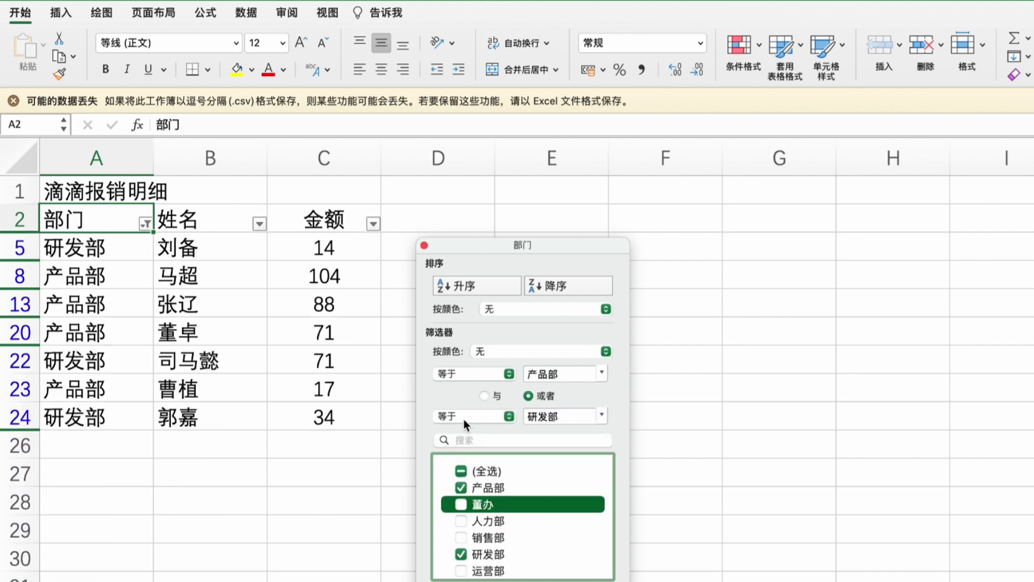
left_click_drag(478, 242, 493, 224)
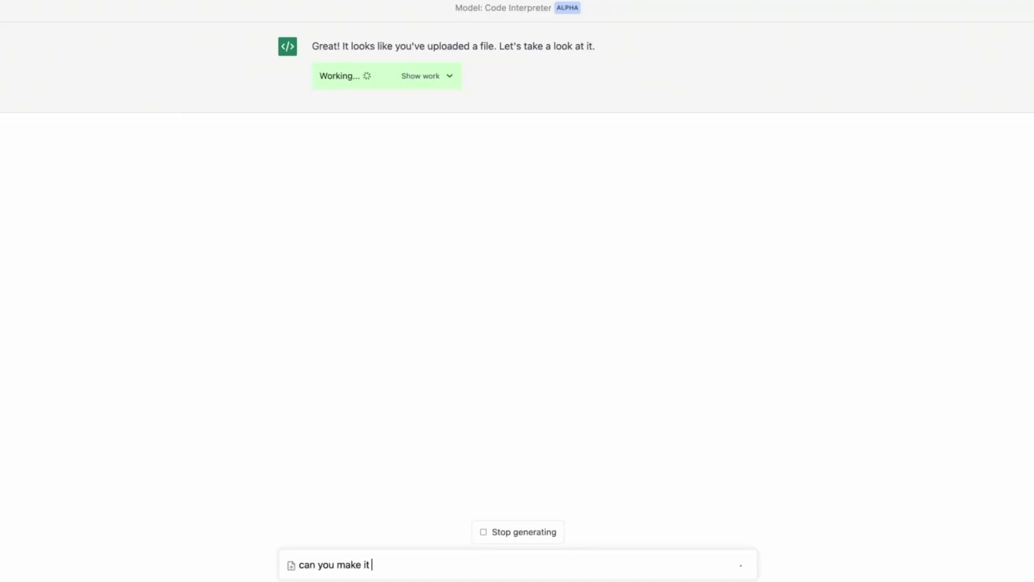
Step: Ask ChatGPT to make the icon 4x smaller, then grayscale, and begin a slight-tint request
type("4x ")
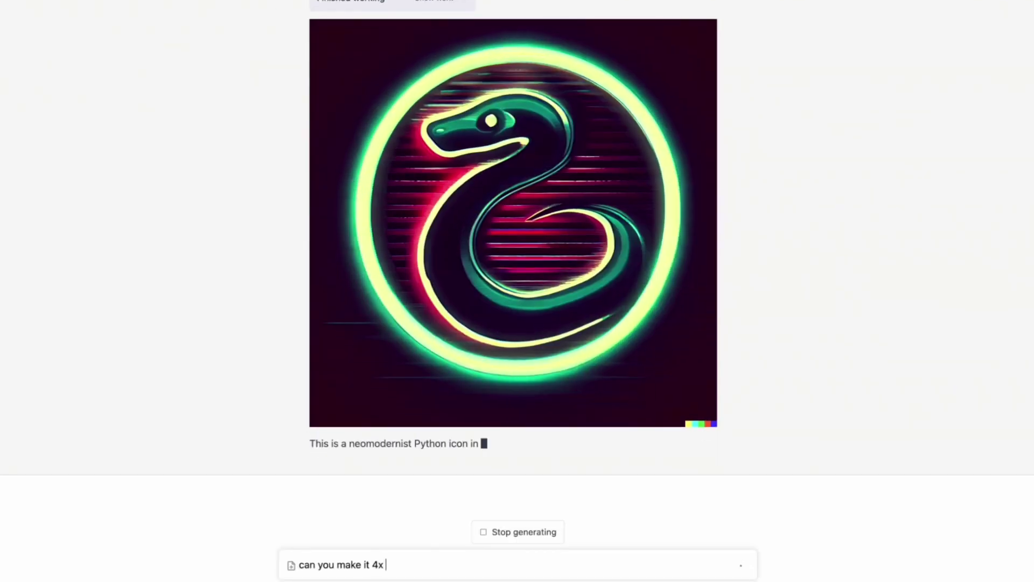
type("smaller?")
key("Return")
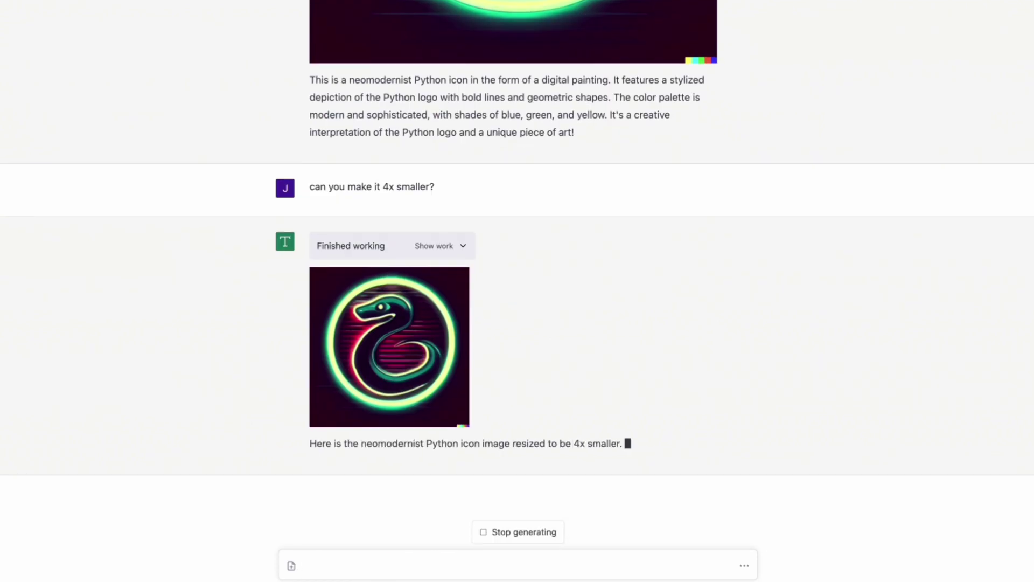
type("can you tu")
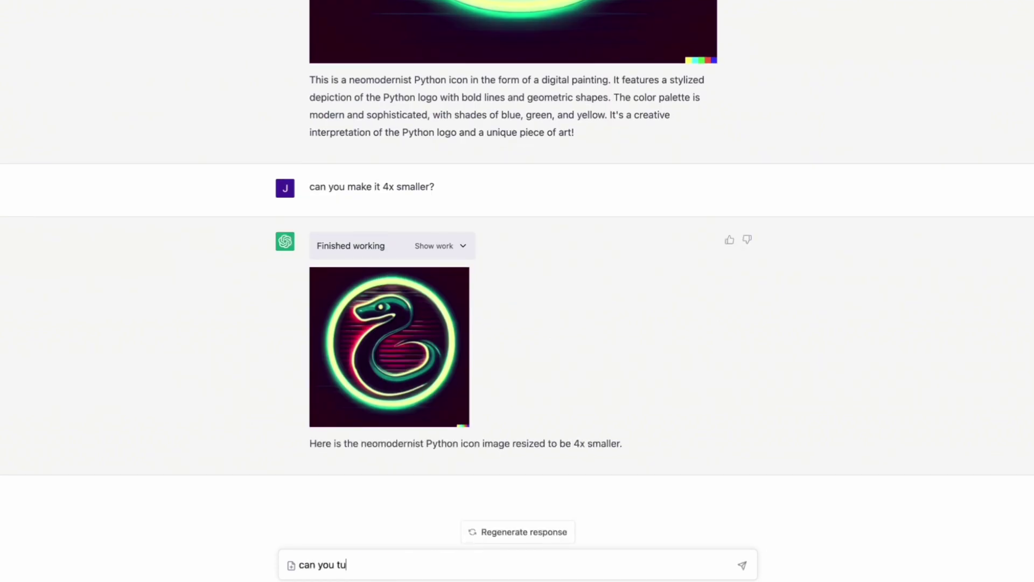
type("rn it grayscale?")
key("Return")
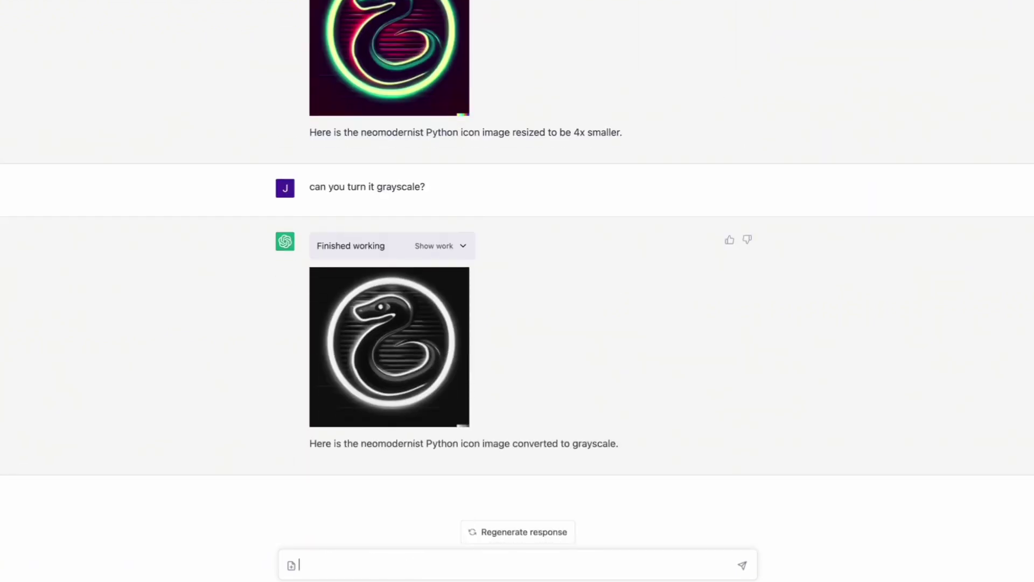
type("ease ")
type("tint it a liitle")
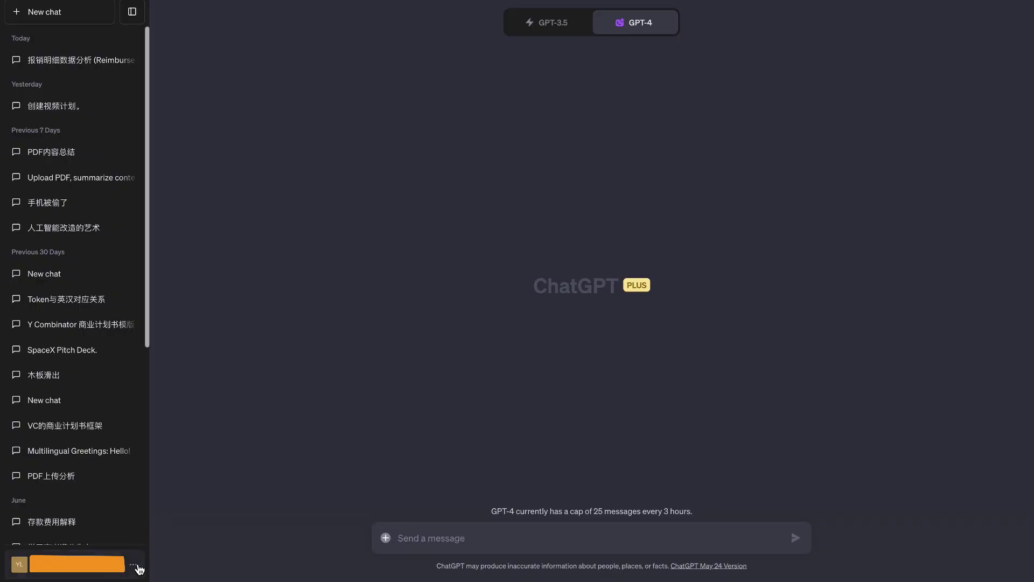
Step: Confirm the Code interpreter toggle is on in Settings > Beta features, then close Settings
left_click(135, 569)
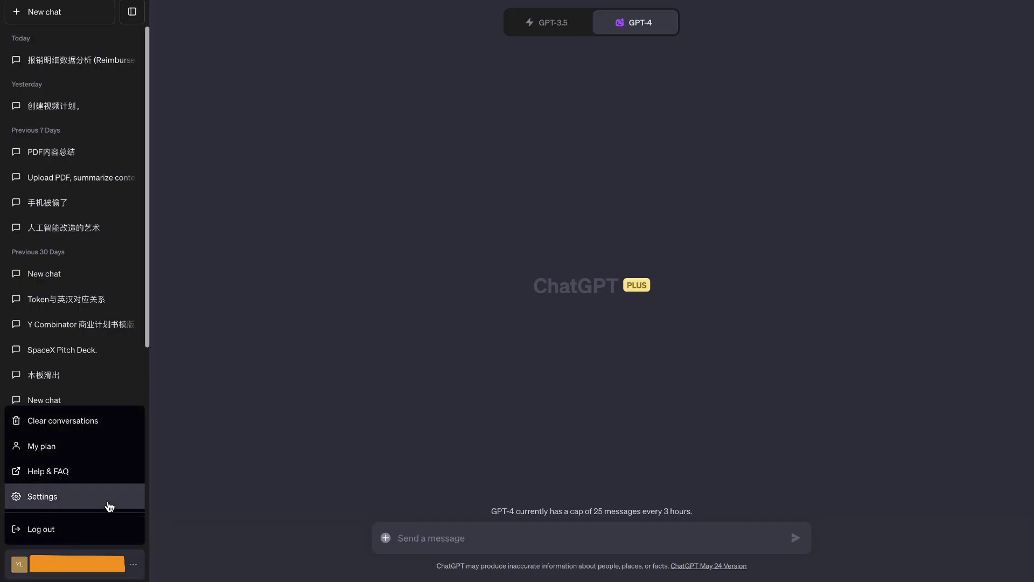
left_click(43, 496)
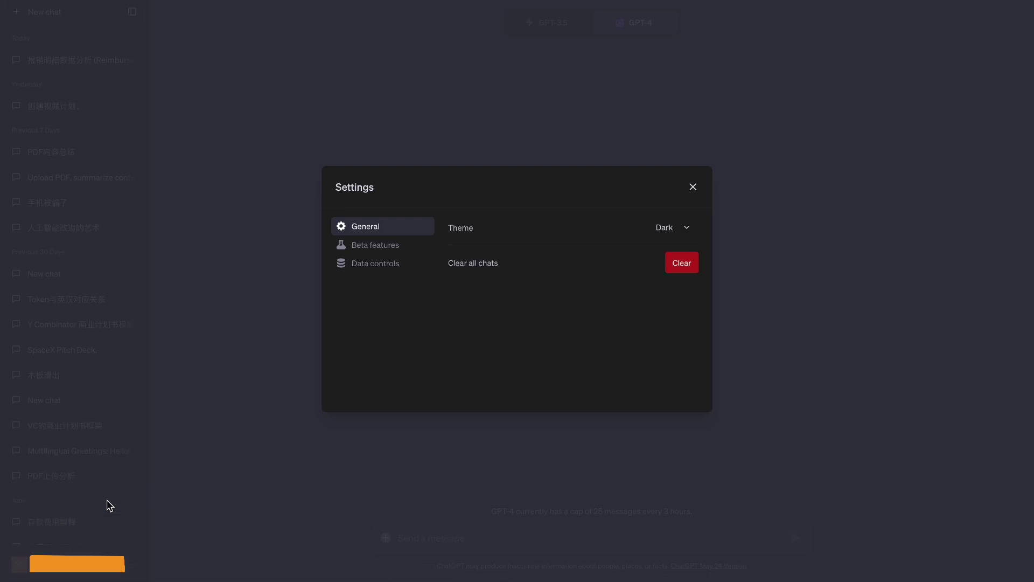
left_click(399, 251)
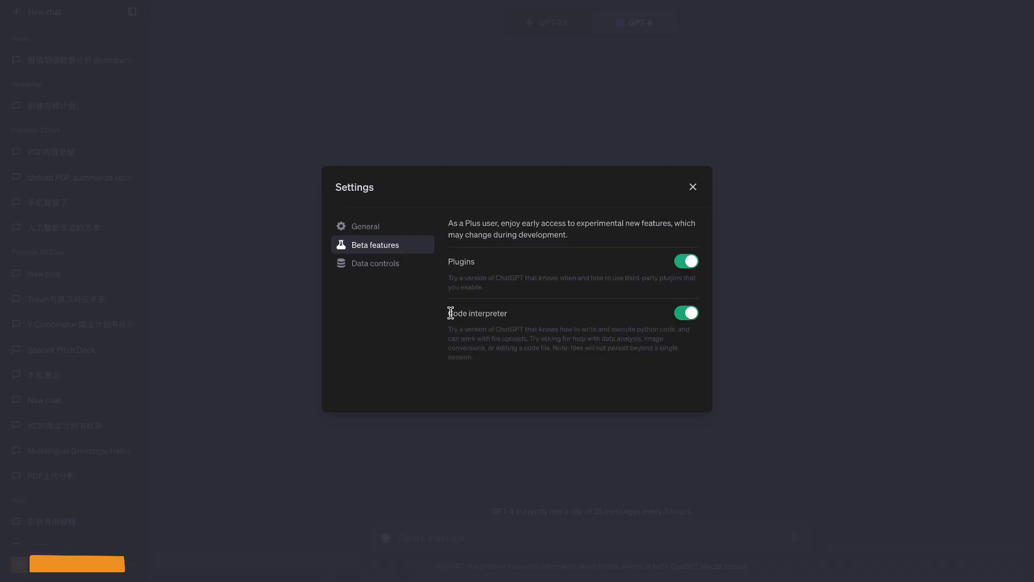
left_click_drag(449, 313, 546, 320)
left_click(693, 188)
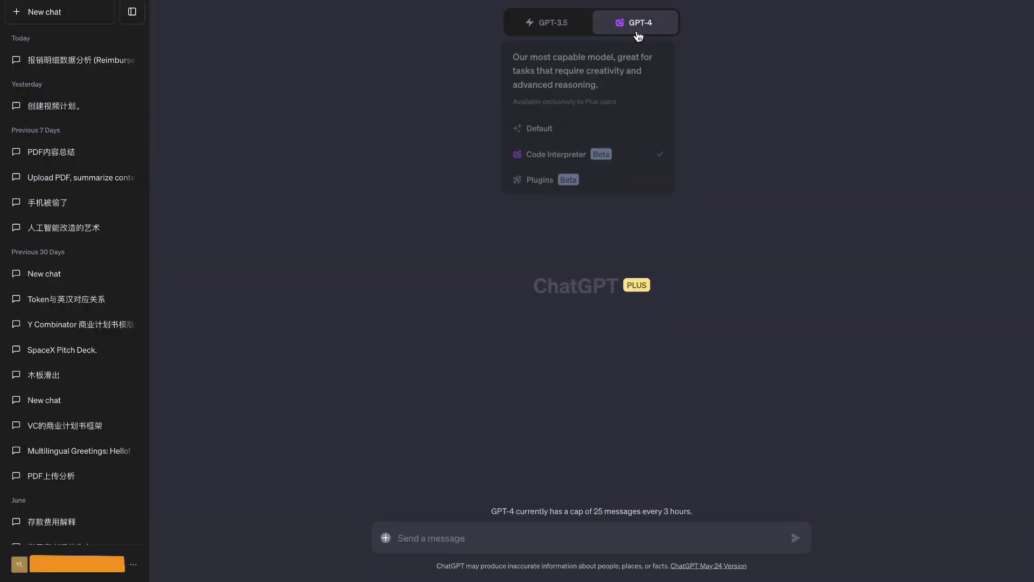
mouse_move(635, 22)
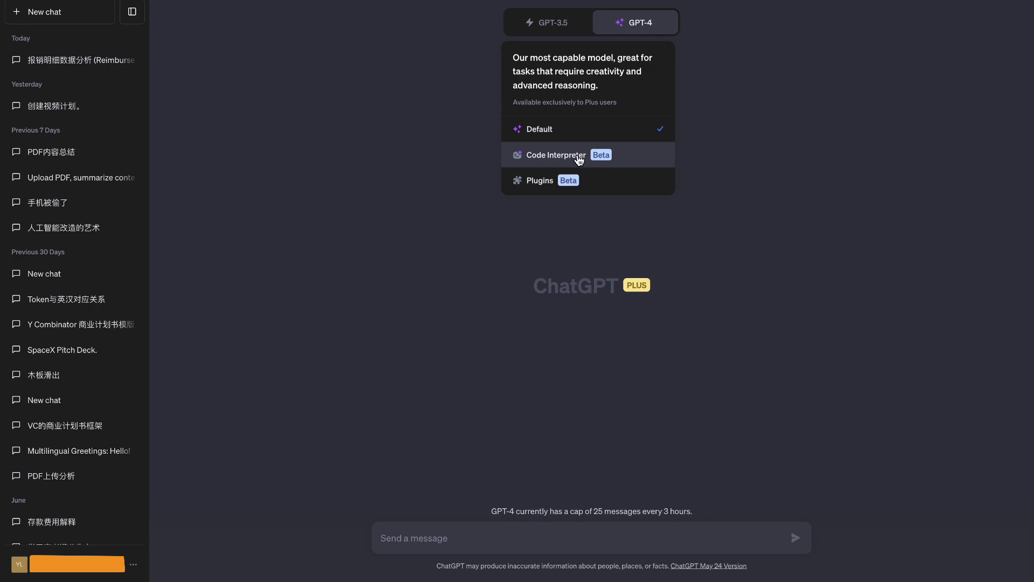
Step: Switch GPT-4 to Code Interpreter and attach 滴滴报销明细.xlsx from the Desktop
left_click(579, 156)
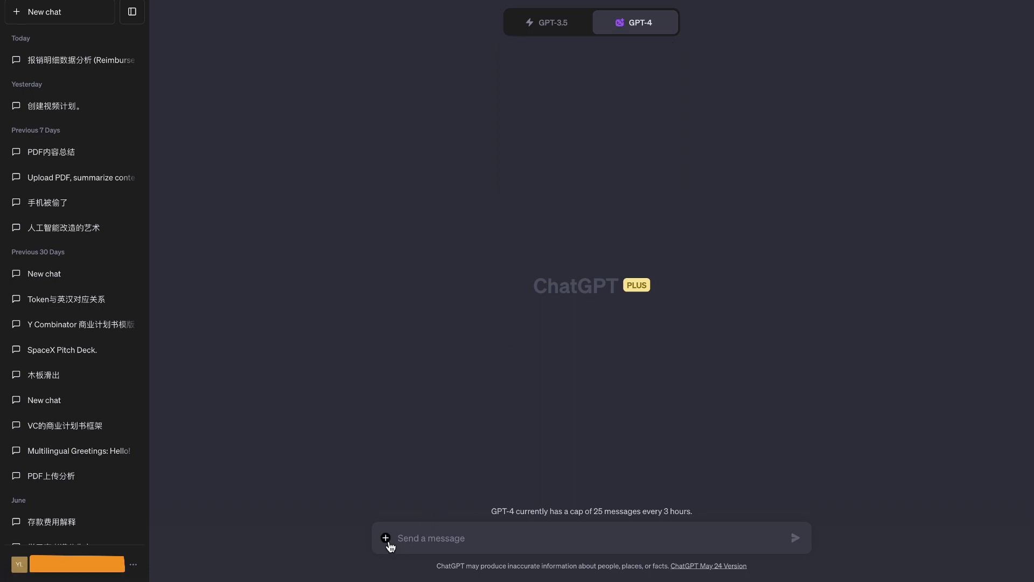
left_click(387, 541)
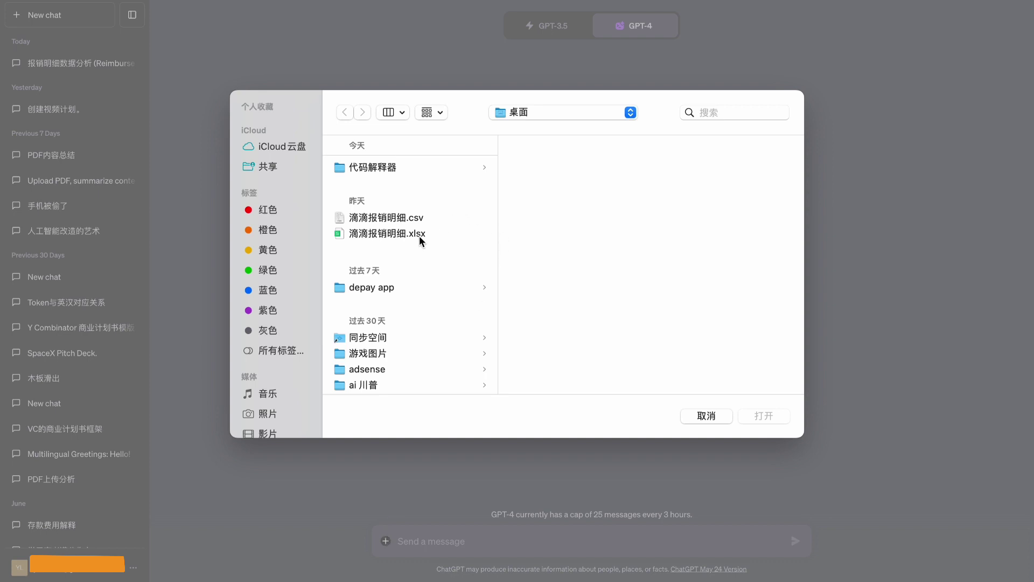
left_click(421, 237)
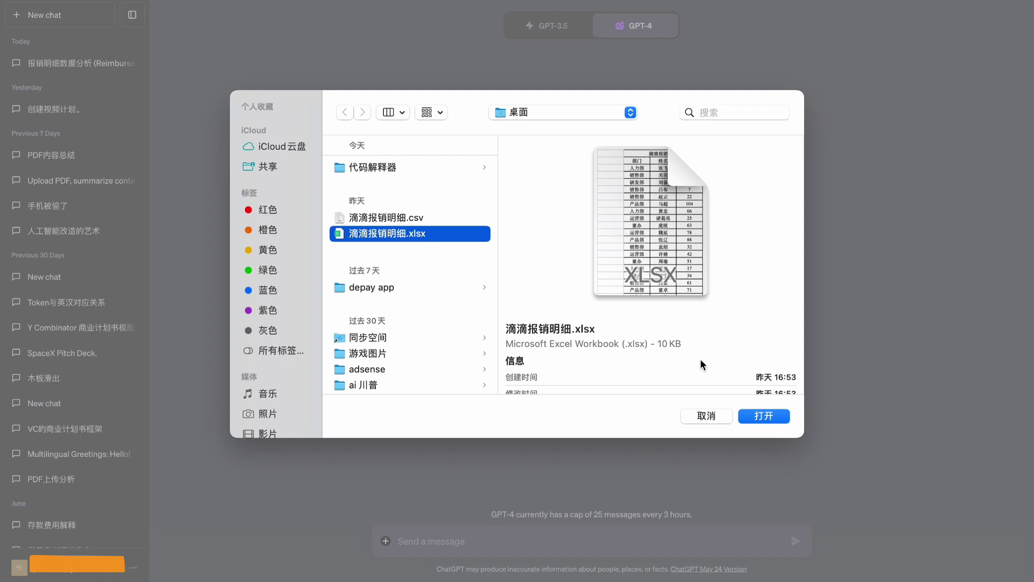
left_click(762, 417)
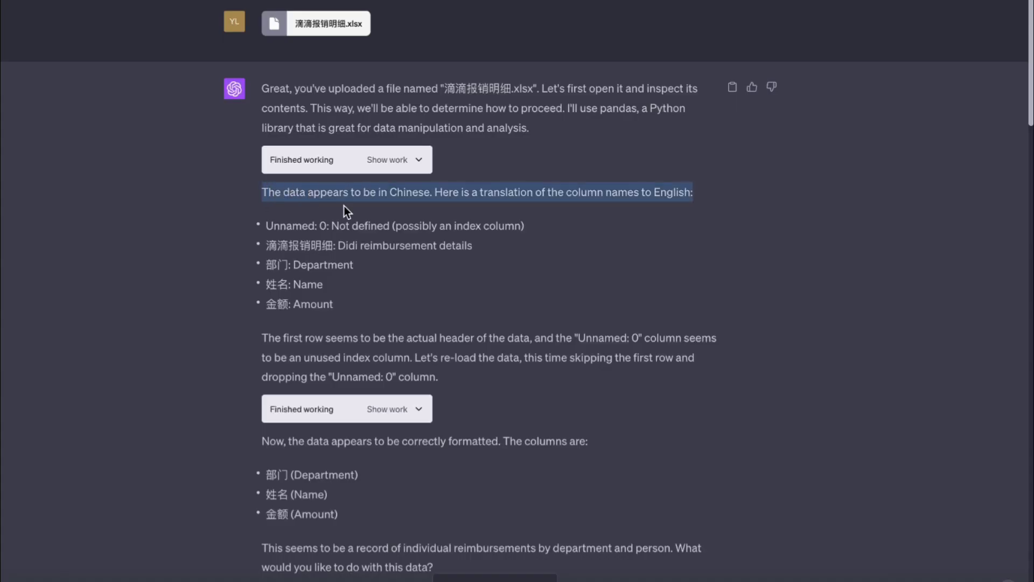
Step: Review ChatGPT's column analysis and the request for per-department files named 部门+滴滴报销明细
left_click(340, 240)
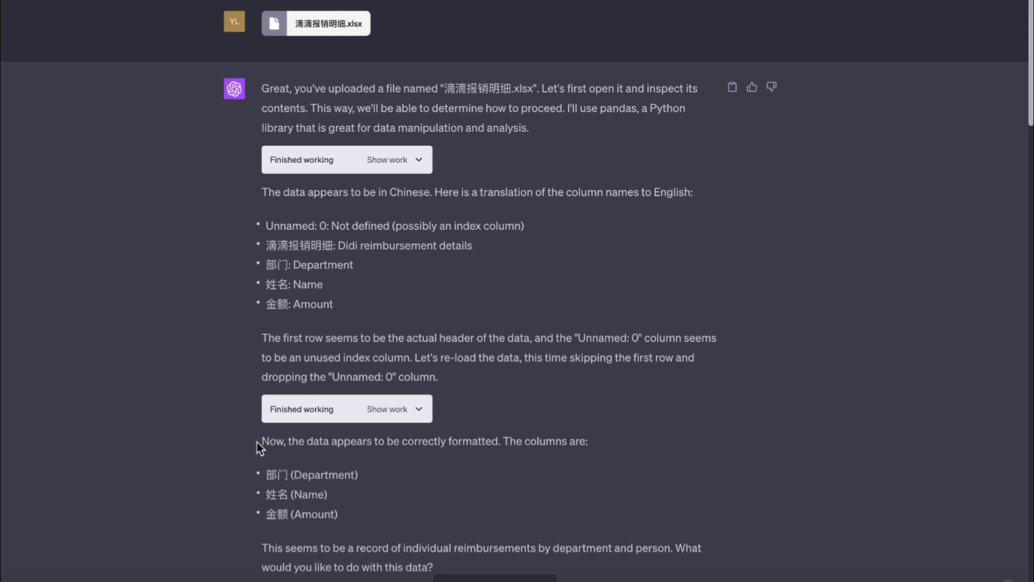
mouse_move(257, 442)
left_mouse_down()
mouse_move(380, 454)
mouse_move(379, 516)
left_mouse_up()
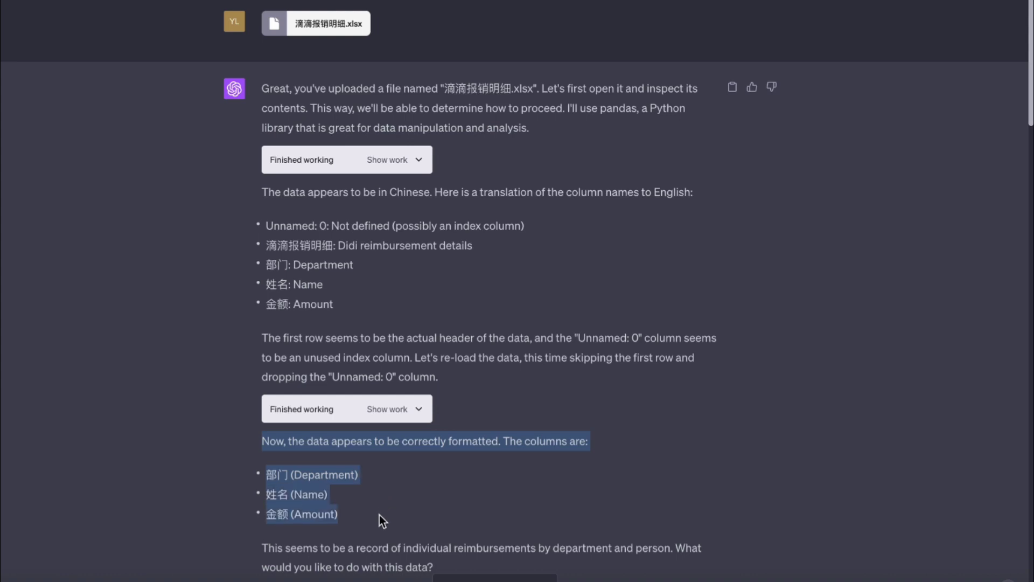
left_click_drag(264, 548, 426, 565)
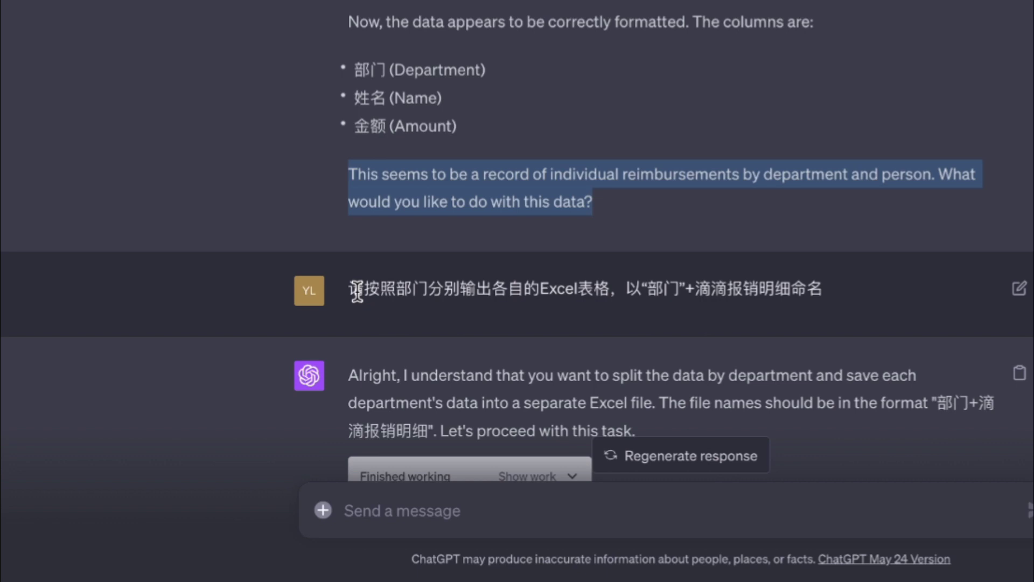
left_click_drag(350, 289, 861, 296)
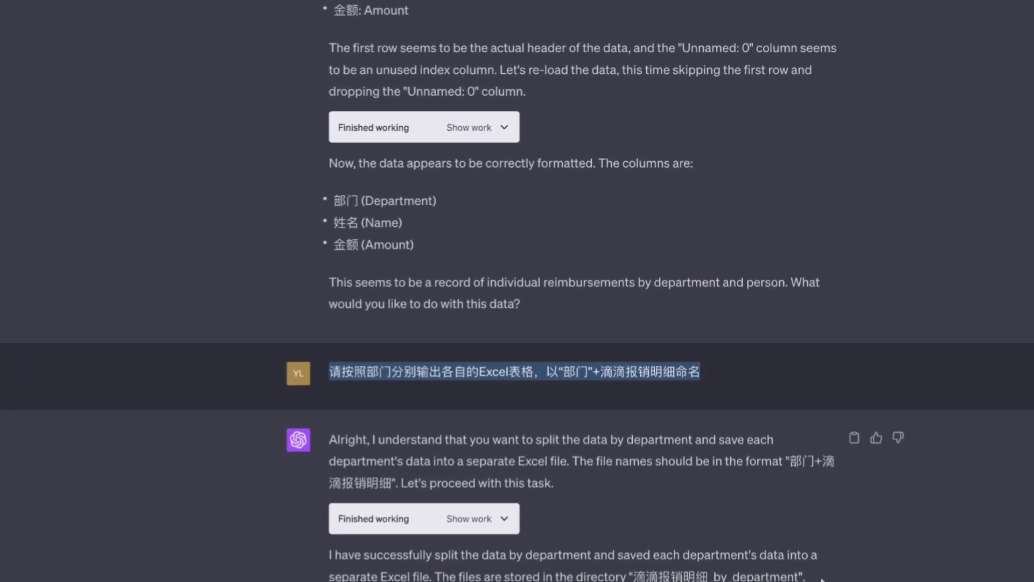
Step: Scroll through ChatGPT's split confirmation and success message down to the department download links
scroll(341, 415, "down", 1)
left_click_drag(329, 401, 559, 441)
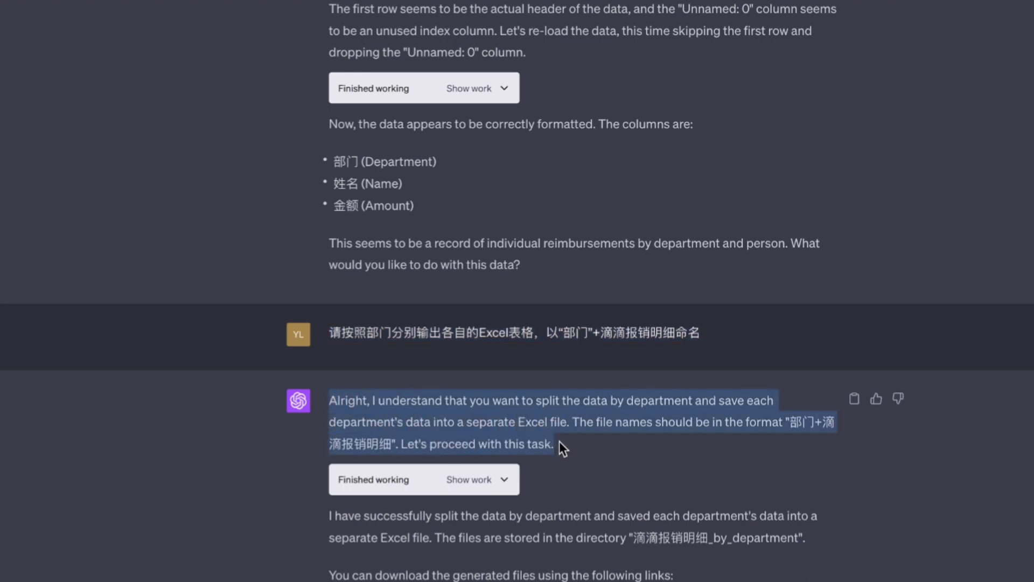
left_click(566, 444)
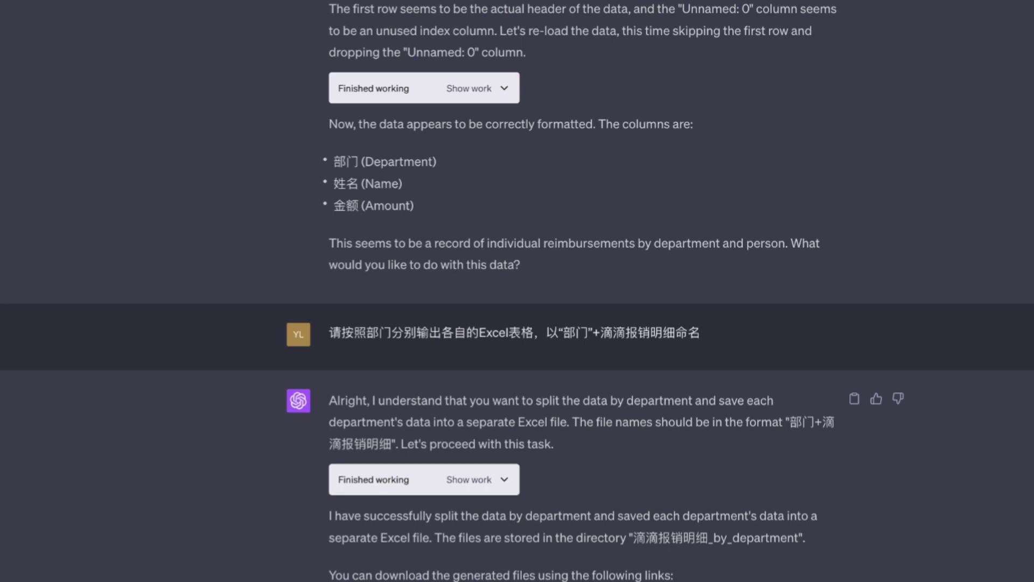
scroll(457, 338, "down", 4)
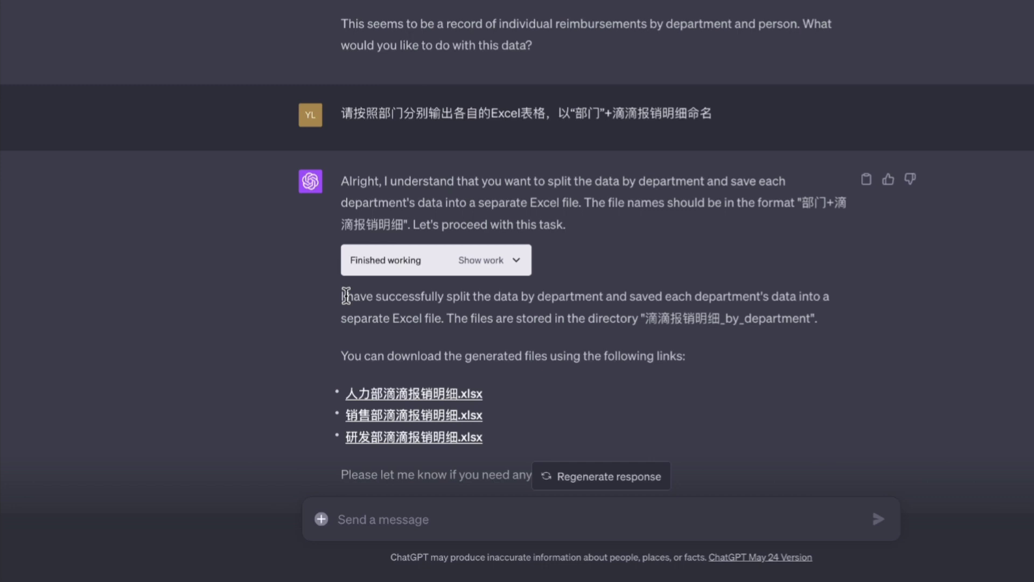
mouse_move(343, 295)
left_mouse_down()
mouse_move(446, 297)
mouse_move(663, 335)
left_mouse_up()
scroll(469, 381, "down", 1)
left_click(469, 381)
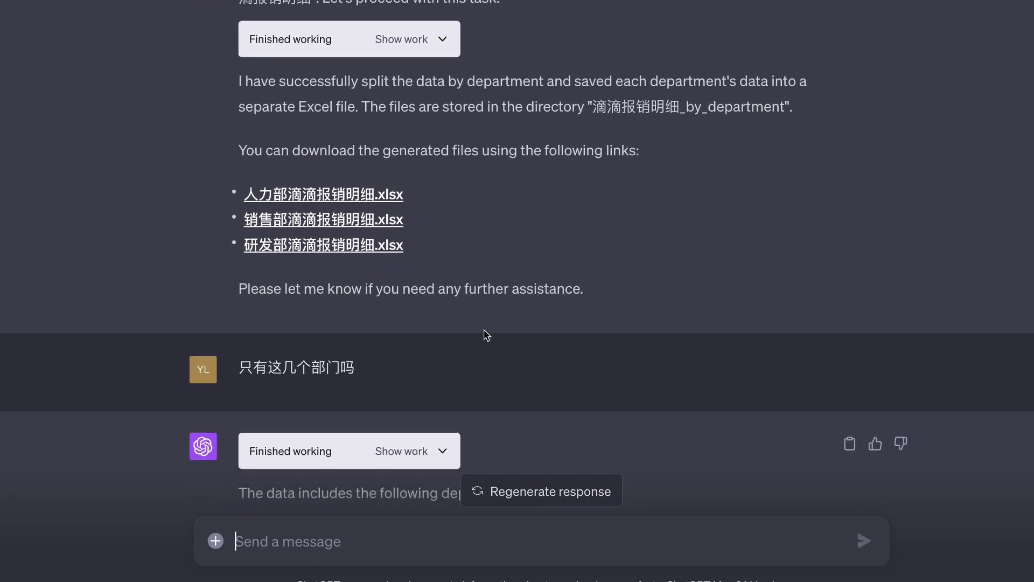
Step: Review the '只有这几个部门吗' question and scroll through all six departments and their .xlsx links
mouse_move(517, 367)
triple_click(300, 369)
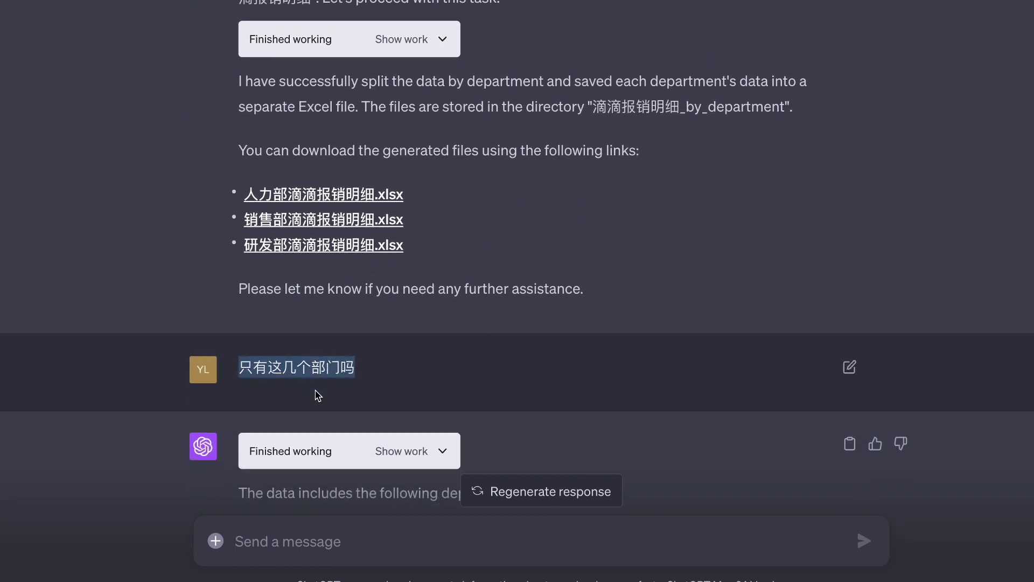
scroll(318, 397, "down", 1)
scroll(317, 392, "down", 1)
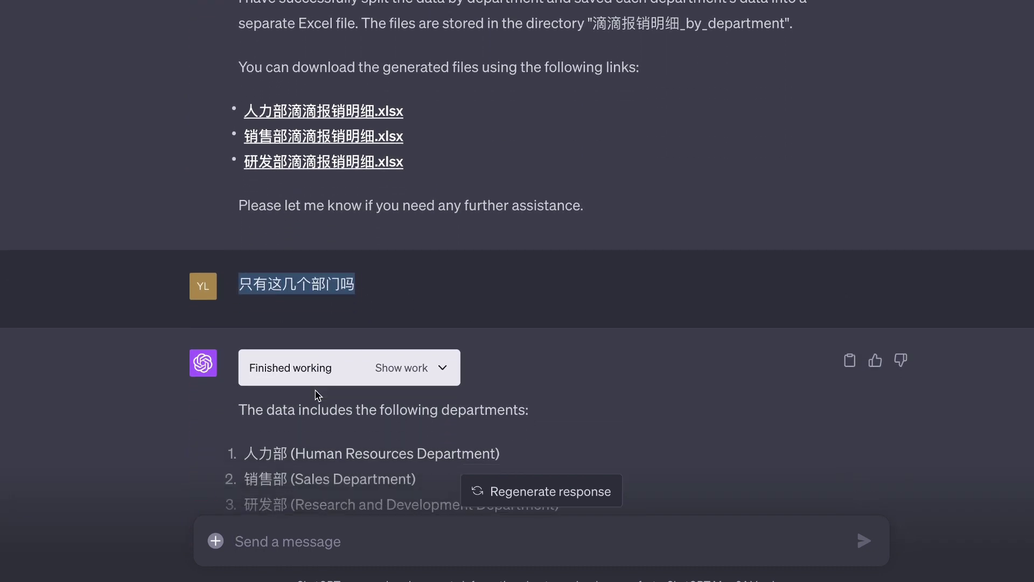
scroll(316, 390, "down", 1)
scroll(316, 389, "down", 1)
scroll(316, 388, "down", 1)
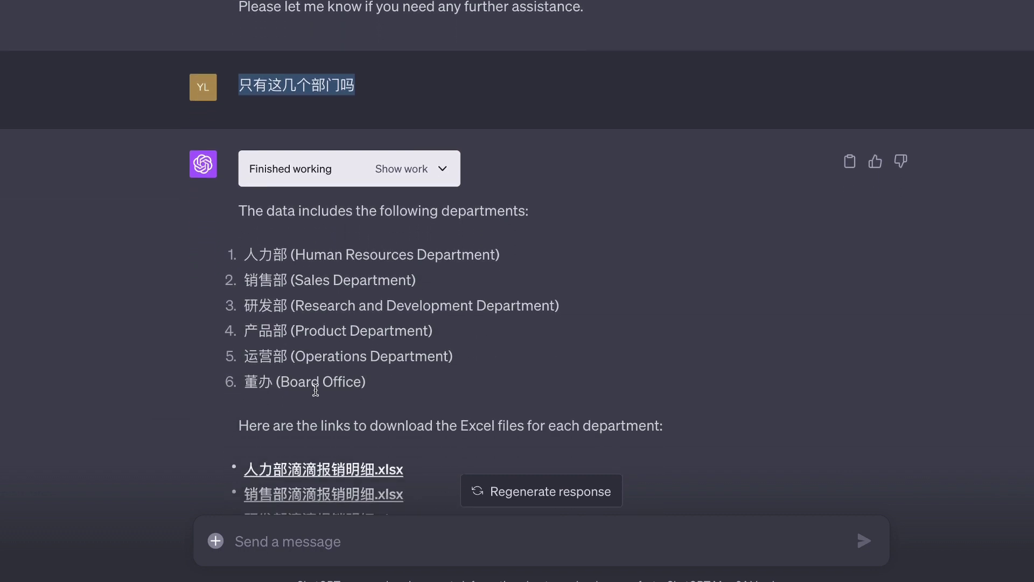
scroll(307, 384, "down", 1)
scroll(316, 395, "down", 1)
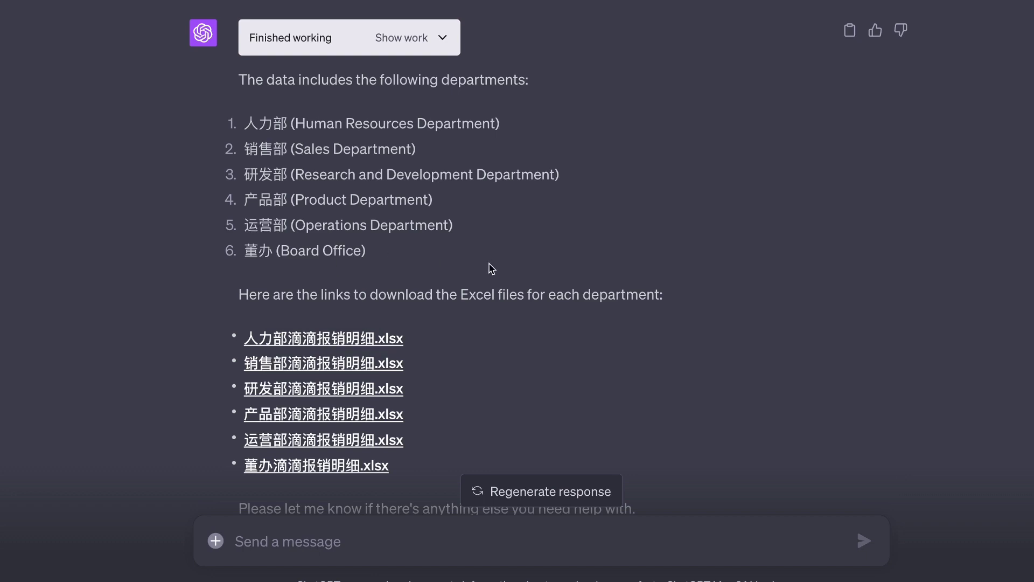
scroll(492, 268, "down", 1)
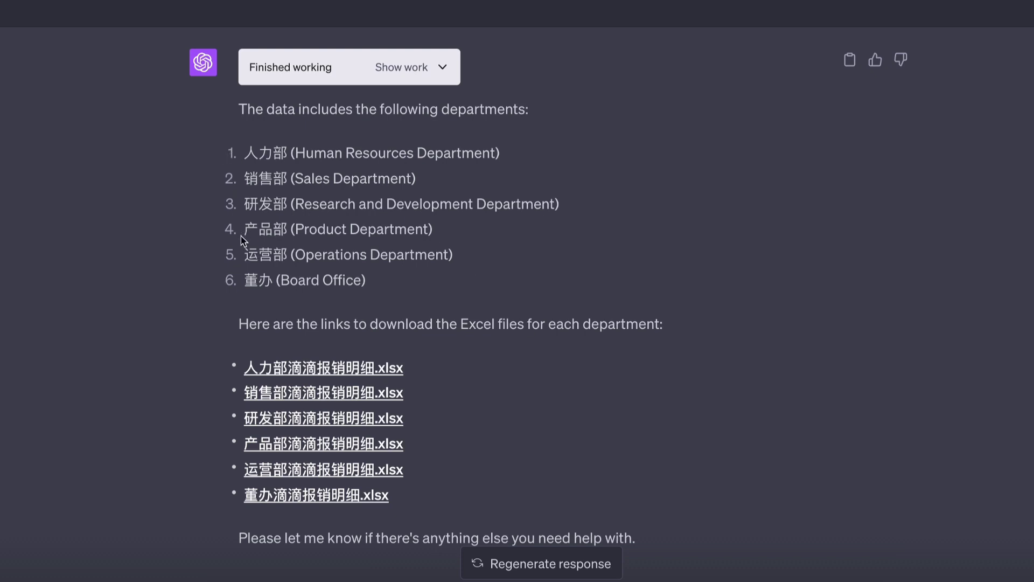
scroll(241, 237, "down", 2)
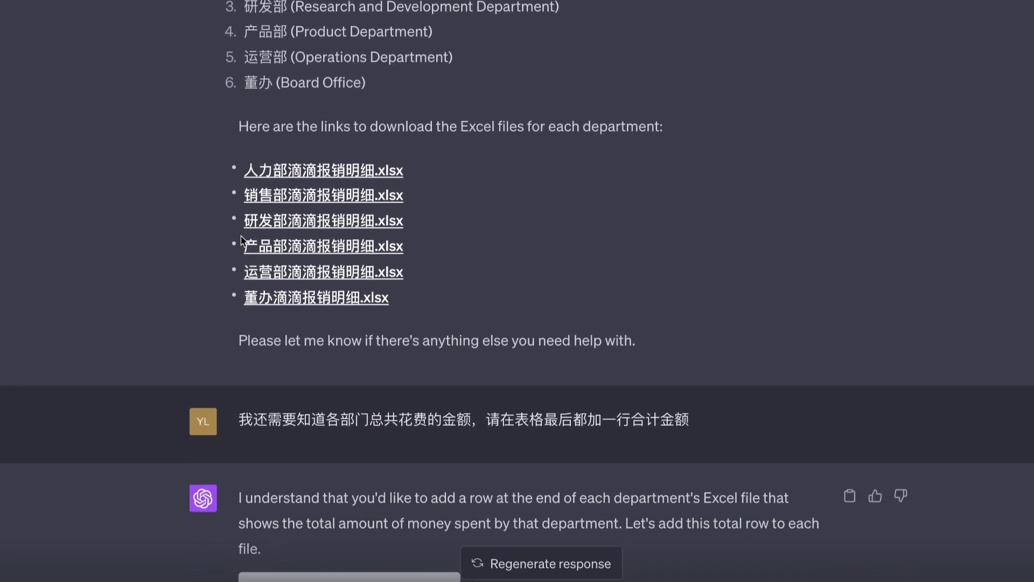
Step: Review the sent request to add a 合计 total row to each department table
triple_click(283, 407)
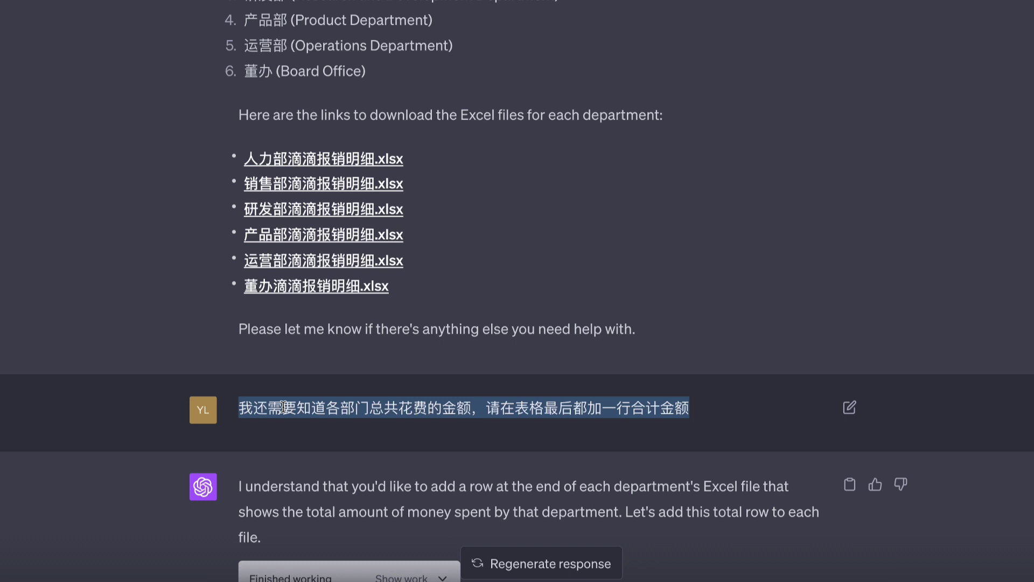
left_click(271, 450)
scroll(271, 450, "down", 2)
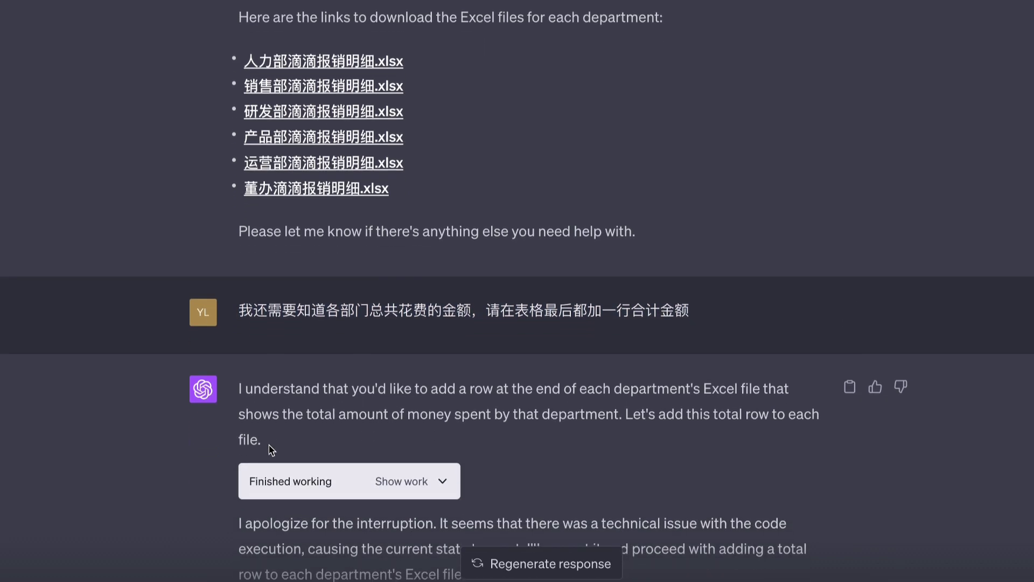
scroll(271, 450, "down", 2)
scroll(271, 450, "down", 2)
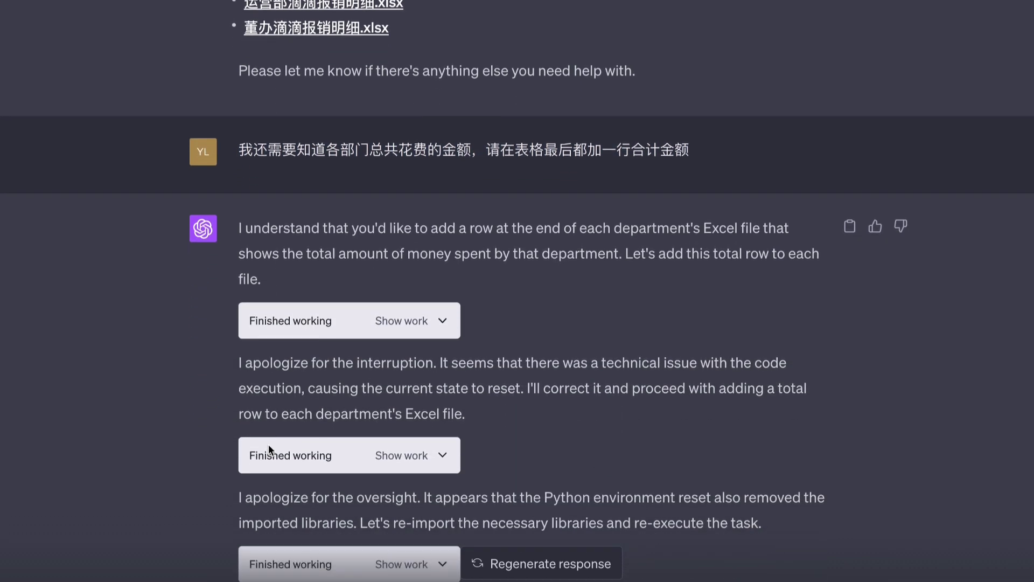
scroll(269, 450, "down", 2)
Step: Scroll through ChatGPT's reply down to the six updated department .xlsx download links
left_click_drag(243, 148, 410, 199)
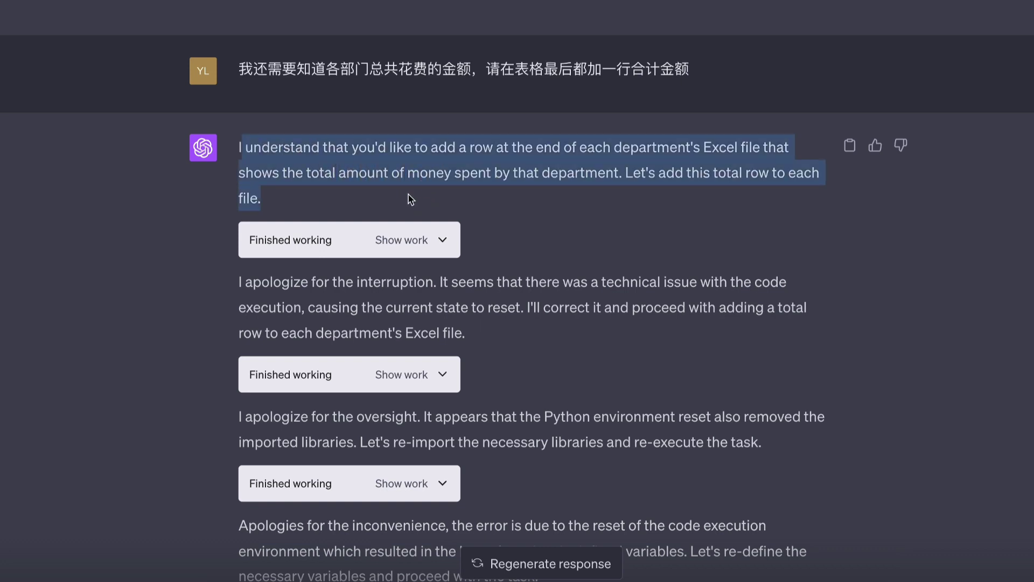
left_click(240, 276)
scroll(462, 337, "down", 1)
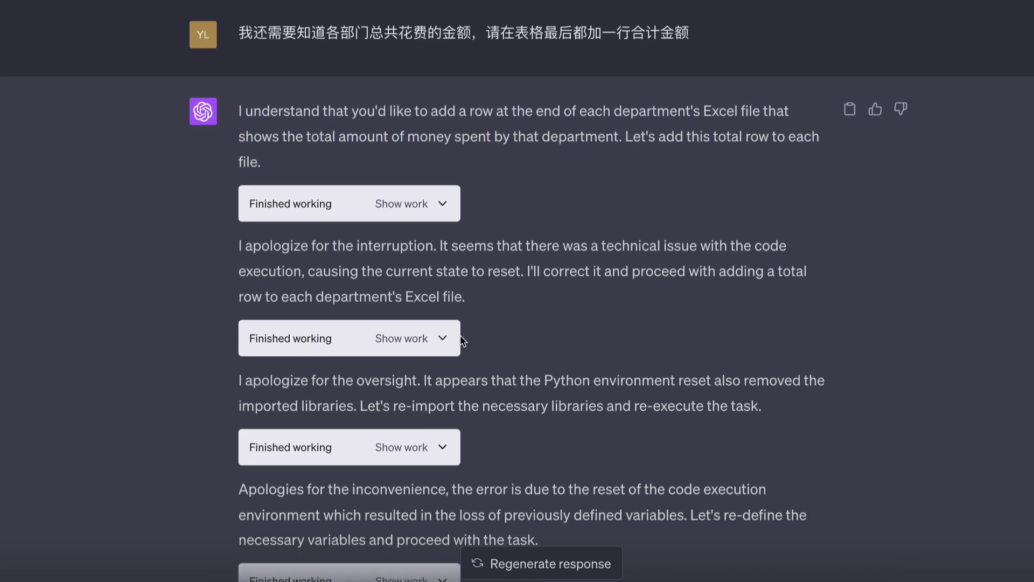
scroll(460, 335, "down", 3)
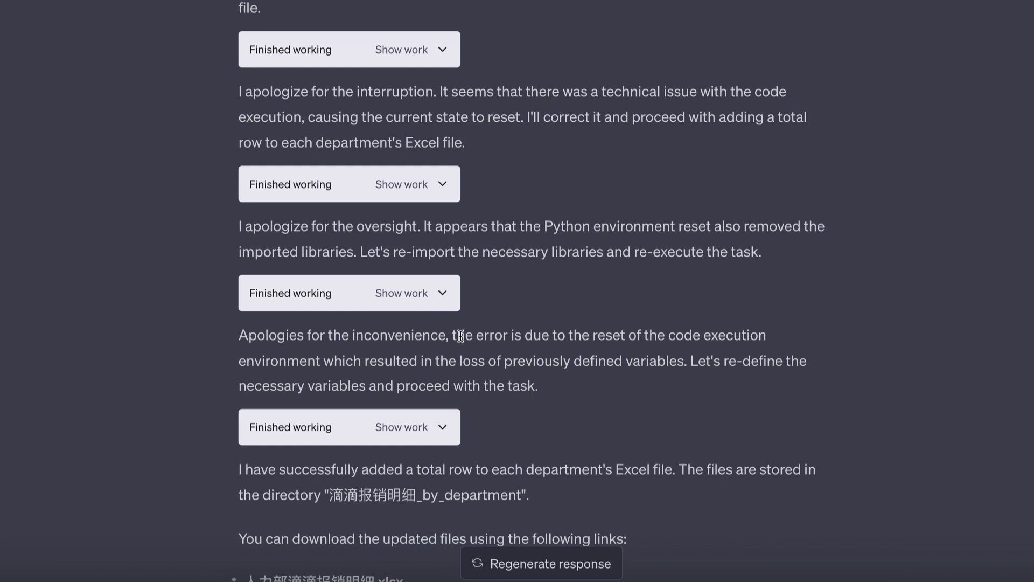
scroll(462, 336, "down", 1)
scroll(461, 336, "down", 2)
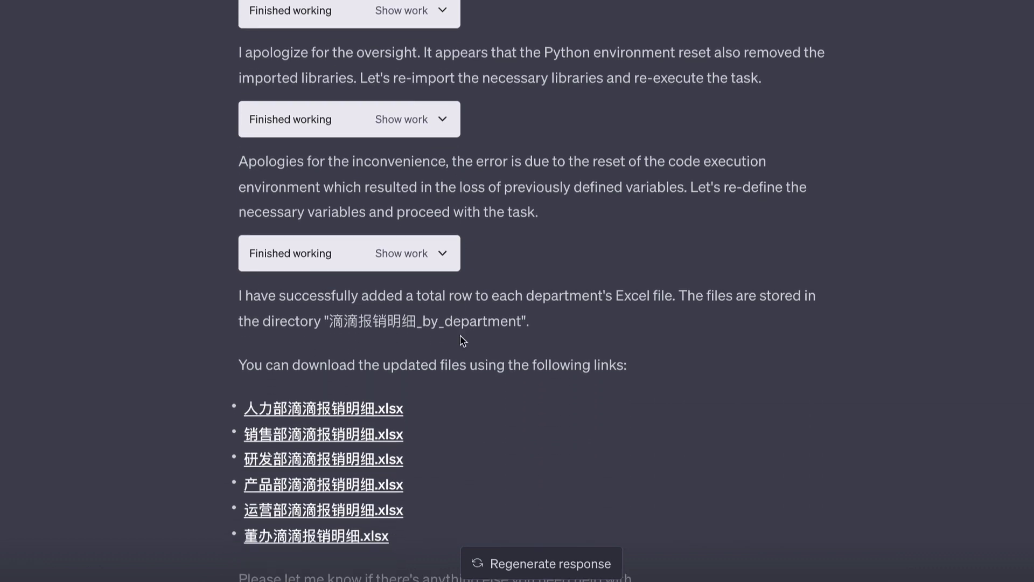
scroll(463, 341, "down", 1)
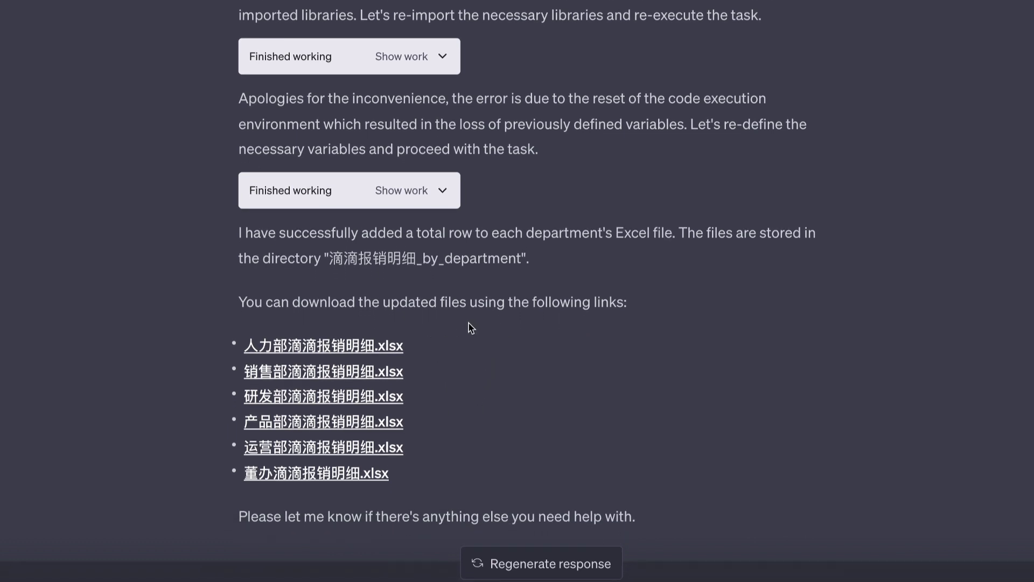
Step: Download the updated HR file and verify amounts 12, 66, 17 total 95 in the 合计 row
left_click(392, 380)
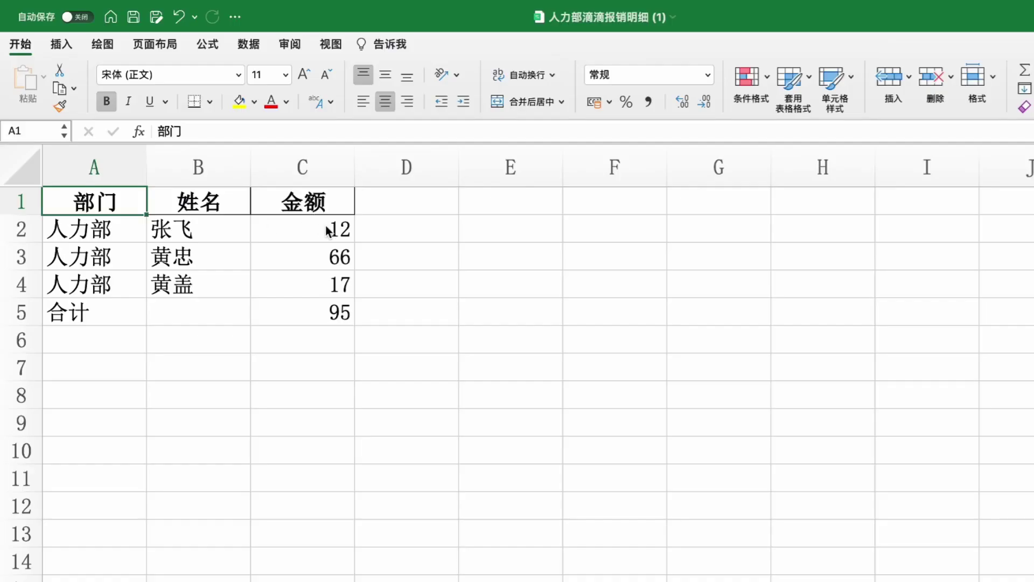
left_click(337, 229)
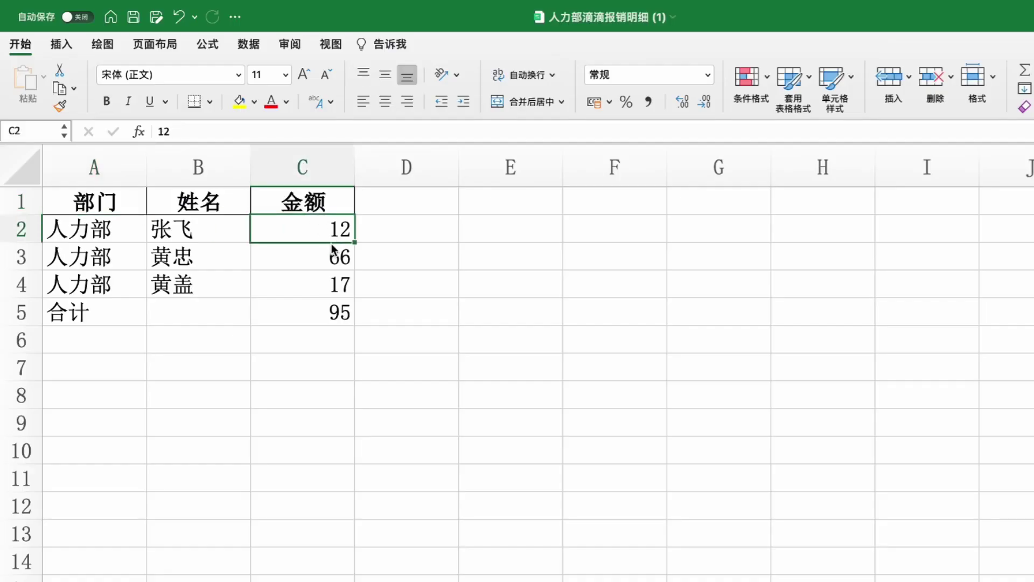
left_click_drag(333, 249, 334, 293)
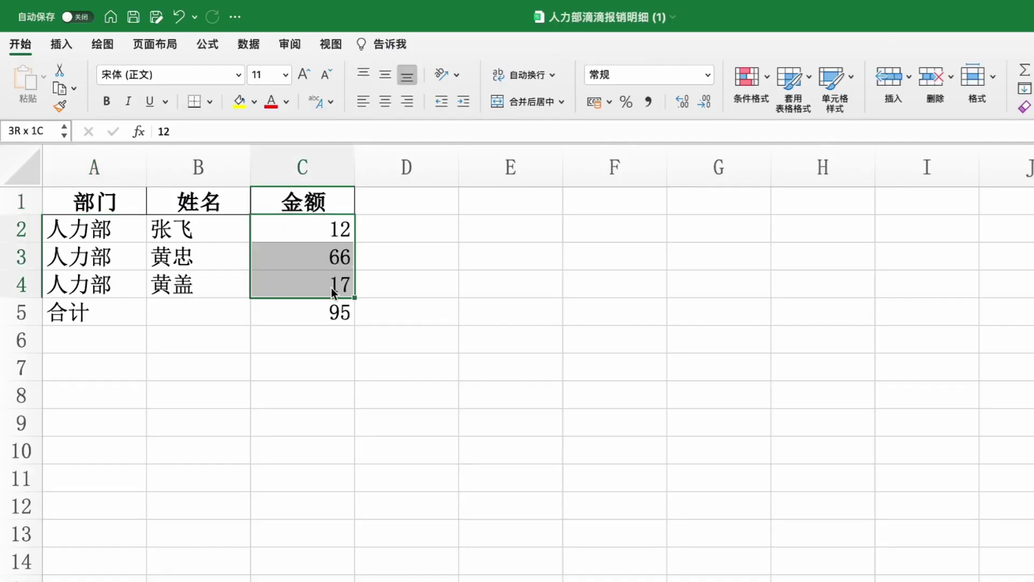
left_click(330, 318)
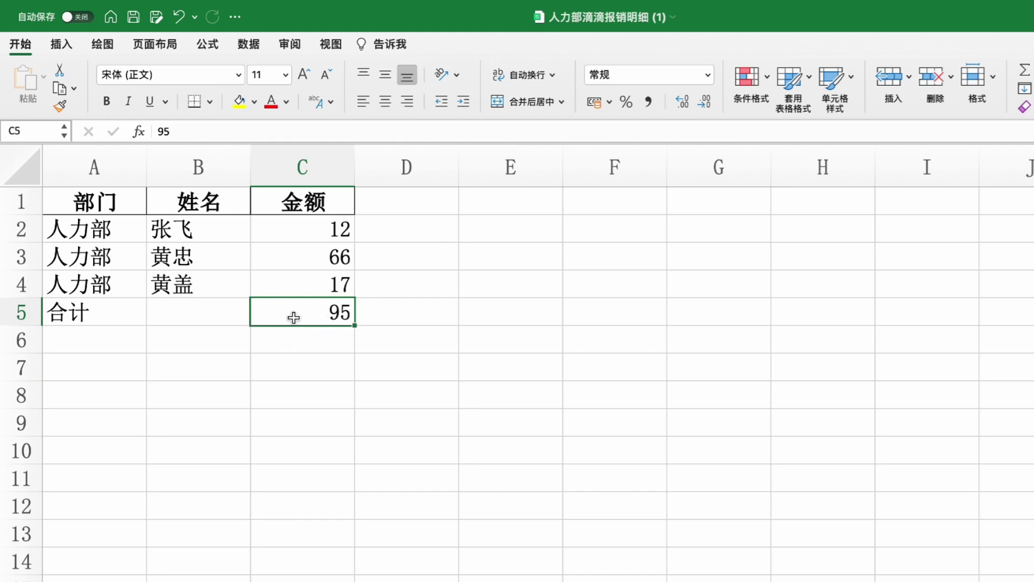
left_click(94, 311)
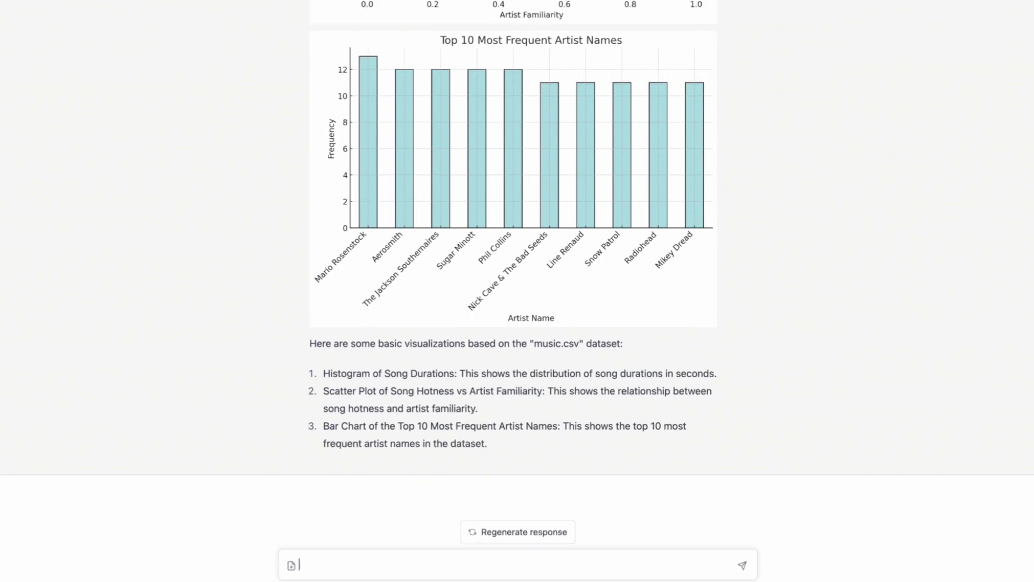
Step: Draft 'now let's do the following analysis:' in the message box with two new lines
type("now let's do the follo")
type("wing analysis:")
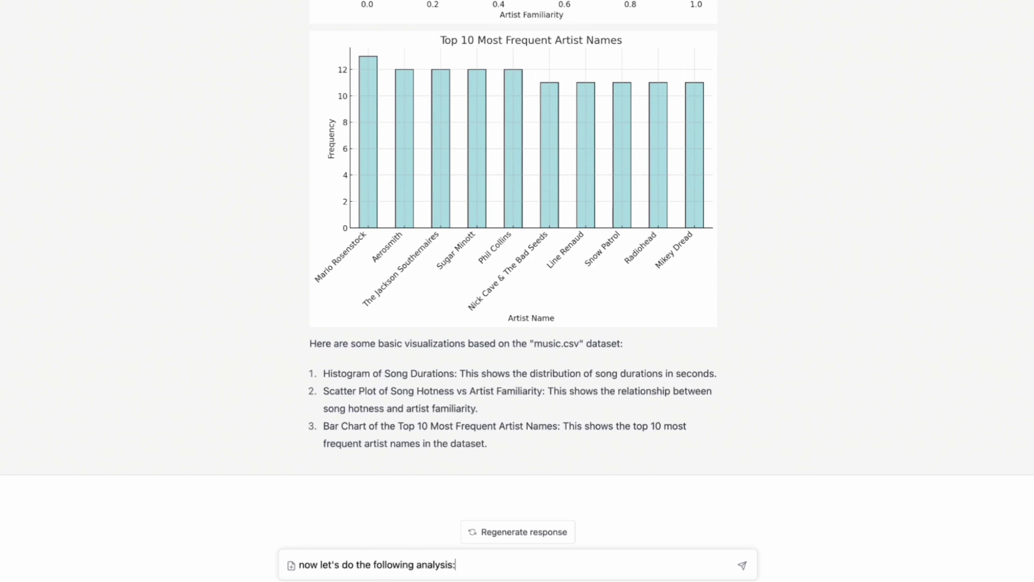
key("shift+Return")
type("- let's exclude year 0")
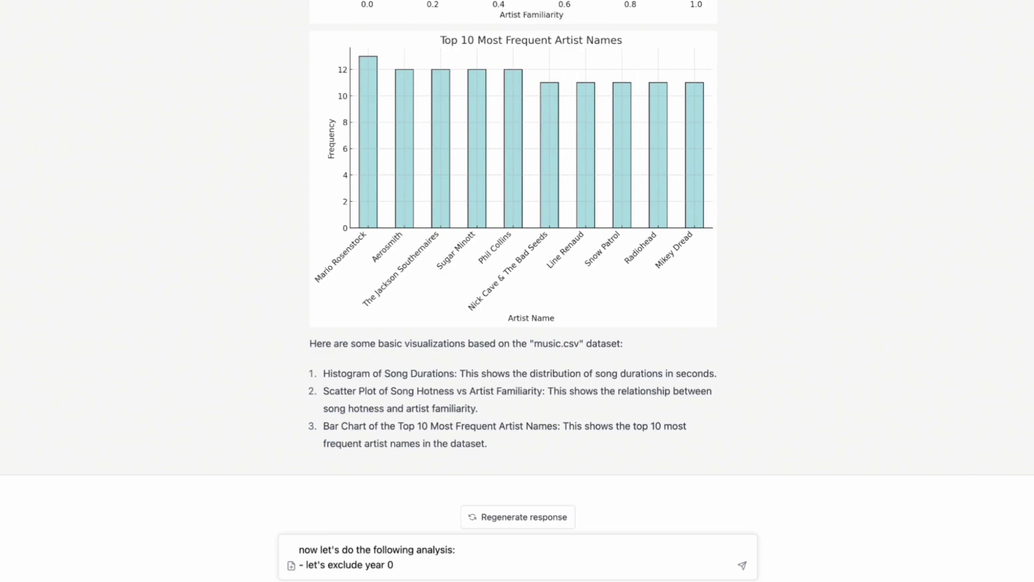
key("shift+Return")
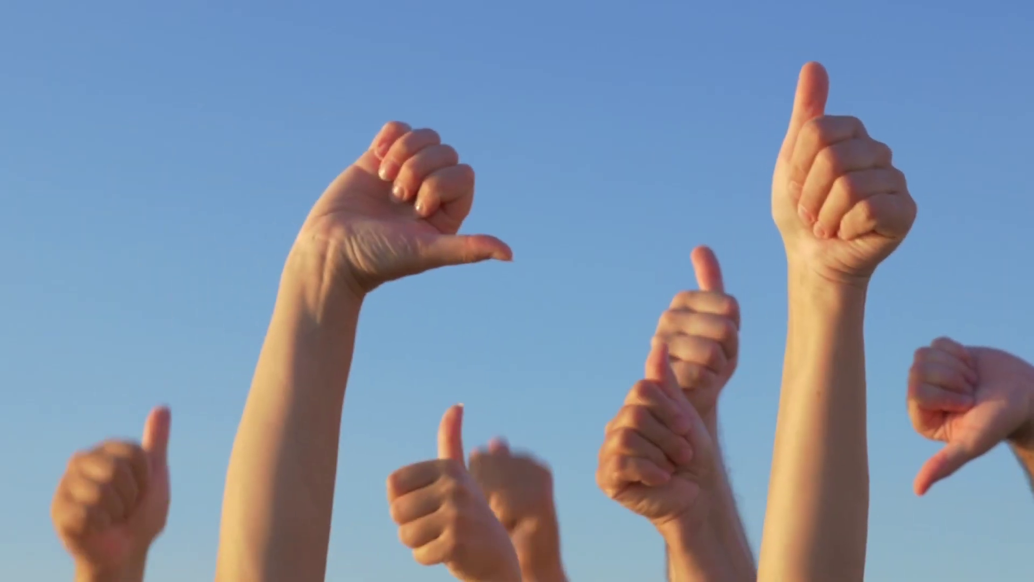